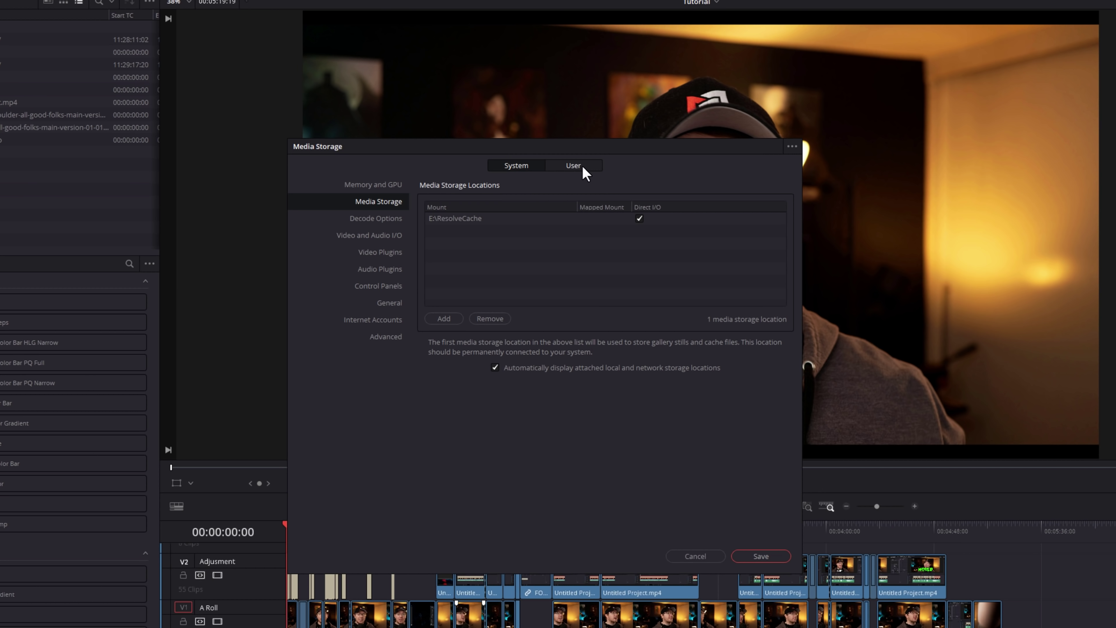
# Step: Show the User > Project Save and Load preferences with Live save and Project backups checked
pyautogui.click(582, 164)
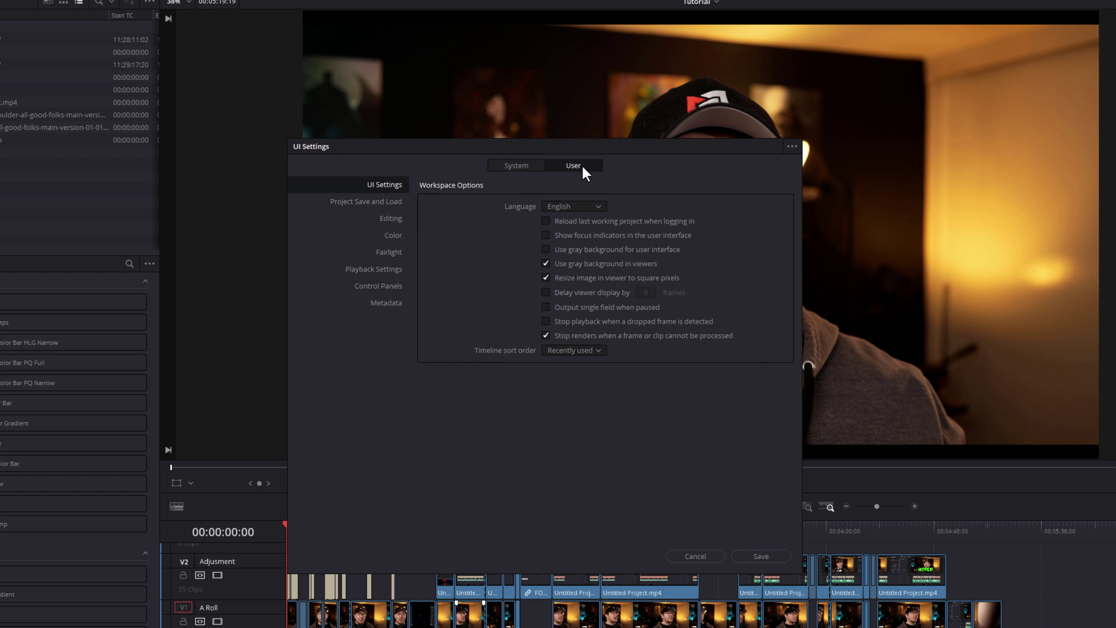
pyautogui.click(351, 202)
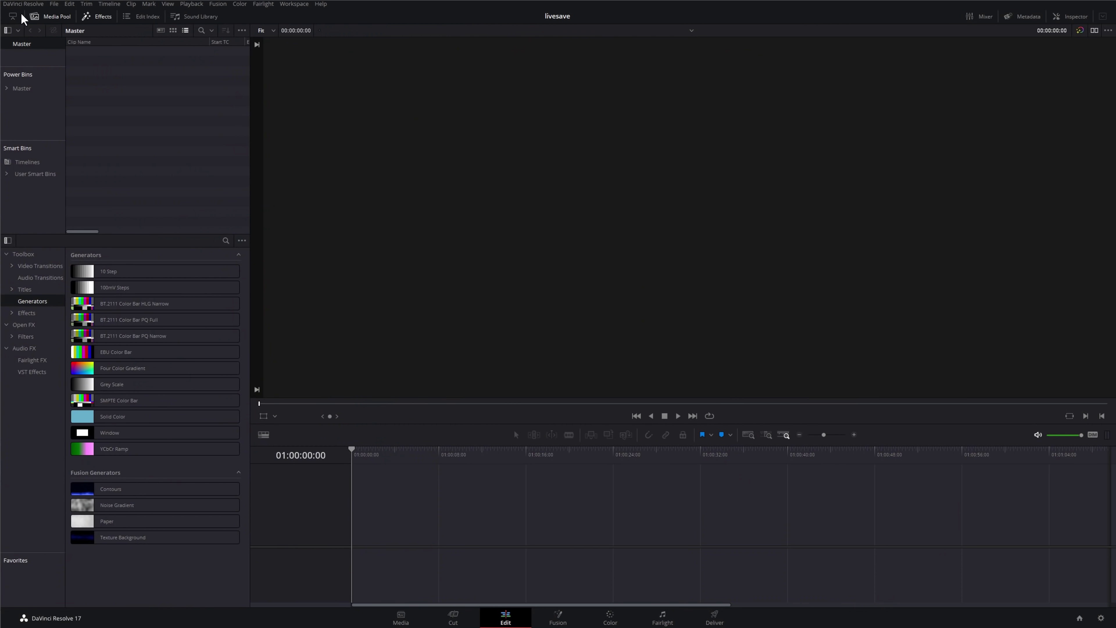
# Step: Reopen Preferences and toggle Project backups off and back on so it stays enabled
pyautogui.click(15, 5)
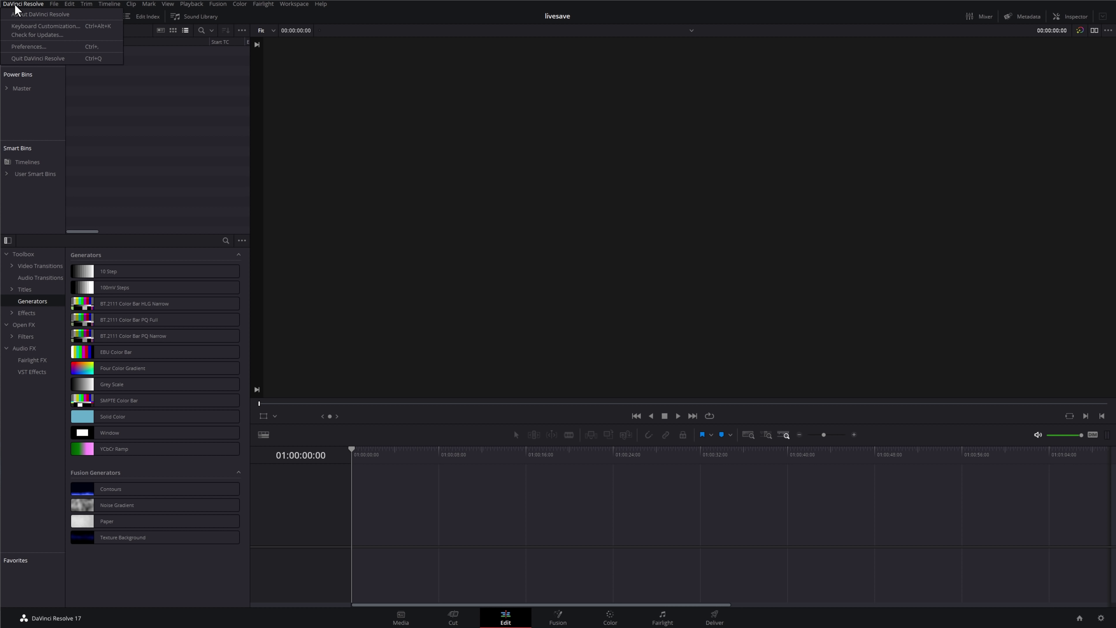
pyautogui.click(28, 46)
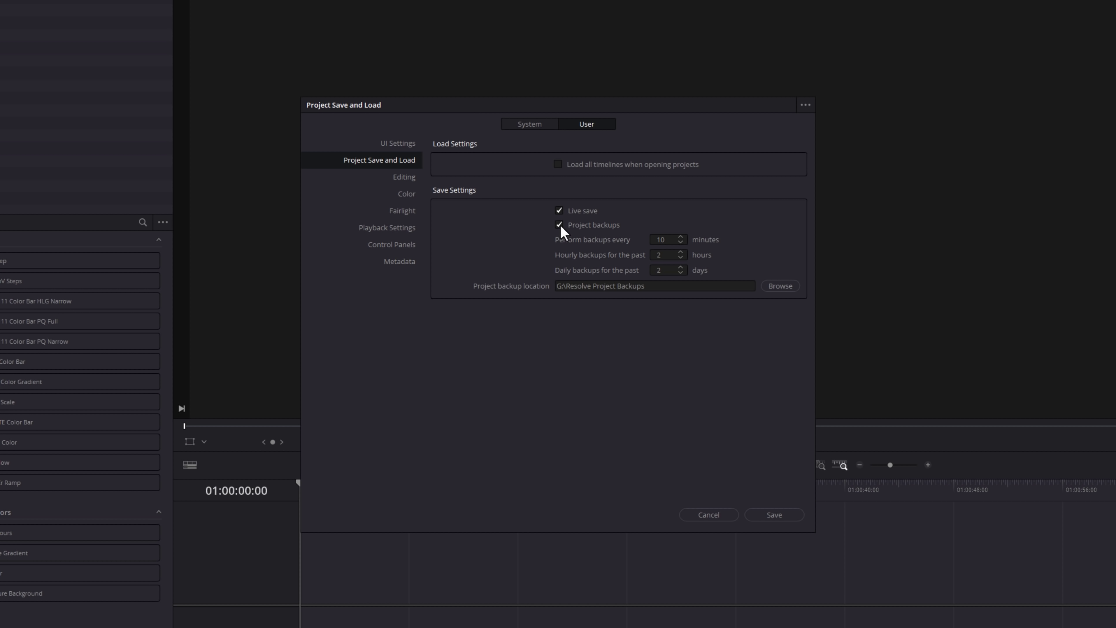
pyautogui.click(559, 225)
pyautogui.click(559, 225)
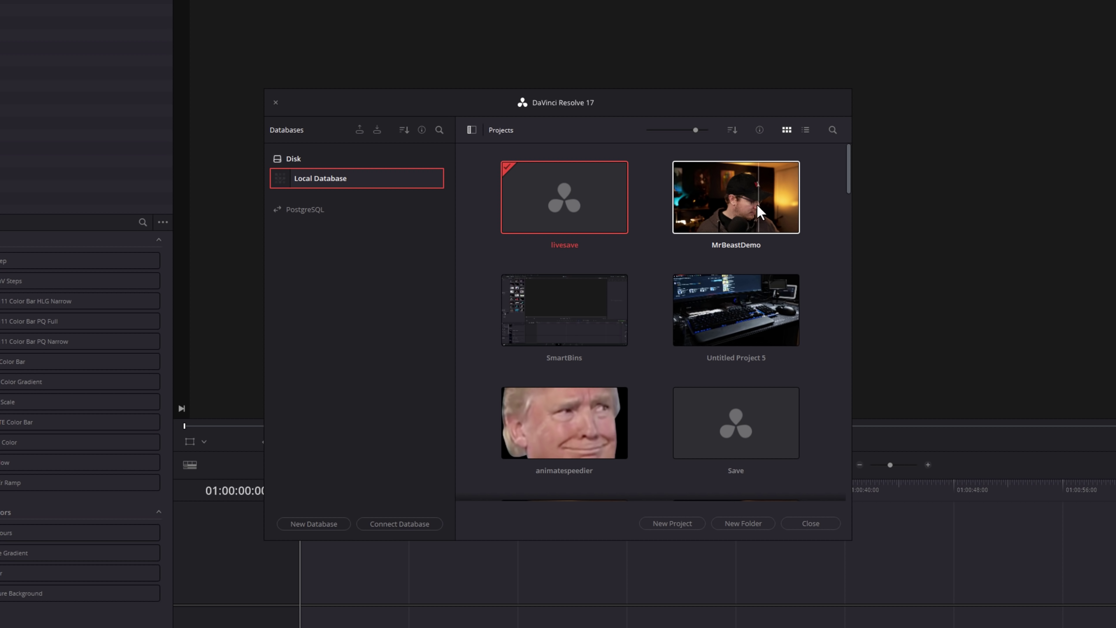
# Step: Open the Project Backups list for MrBeastDemo and select its single auto backup
pyautogui.rightClick(738, 213)
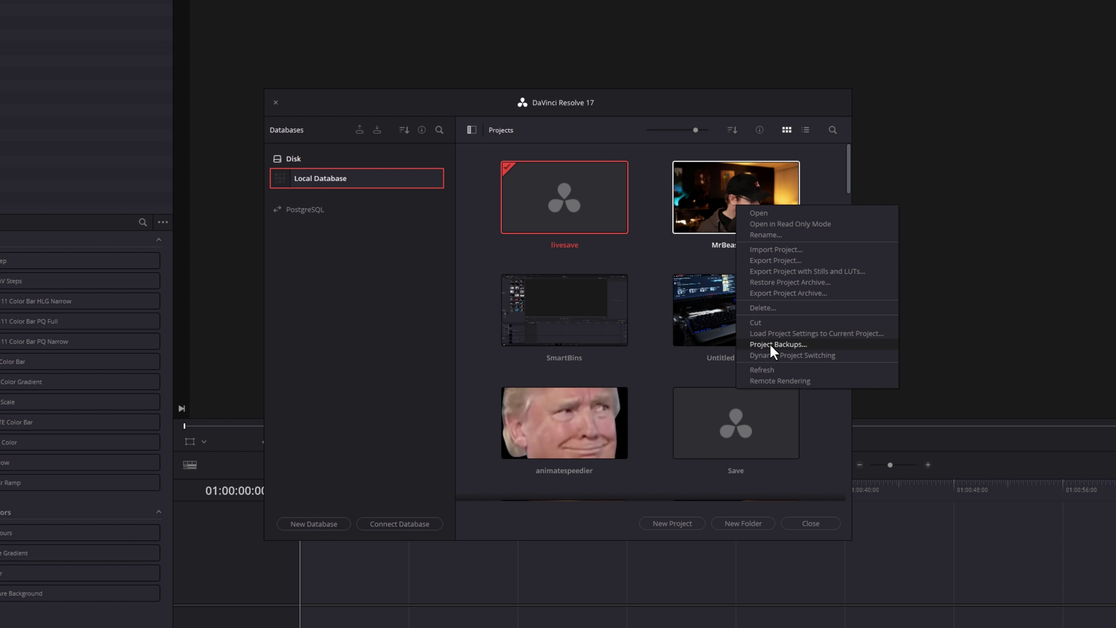
pyautogui.click(792, 344)
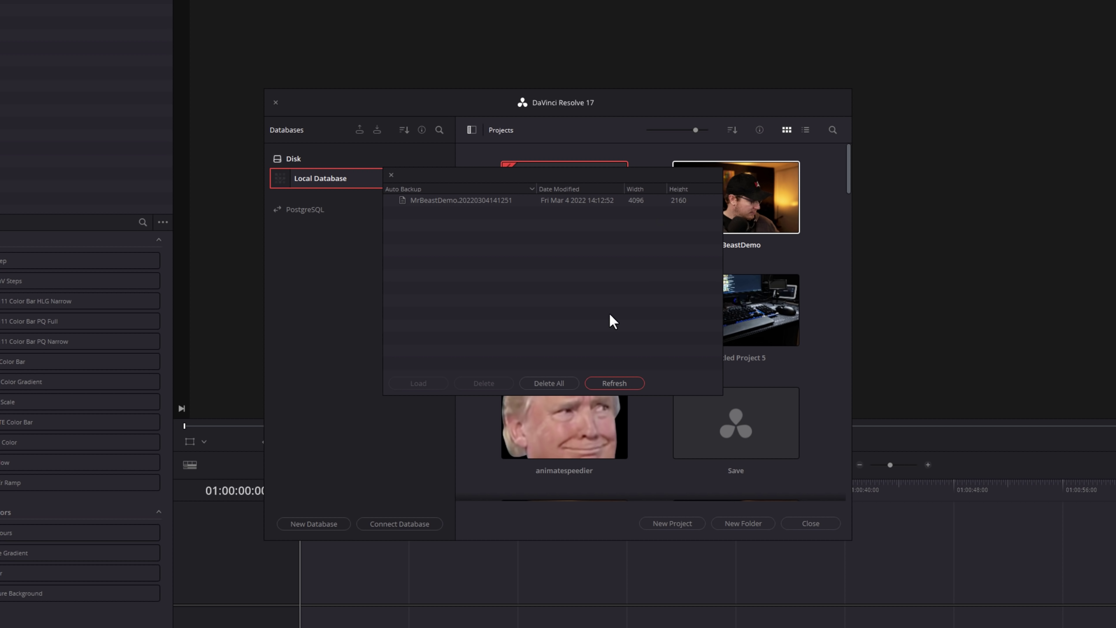
pyautogui.click(457, 204)
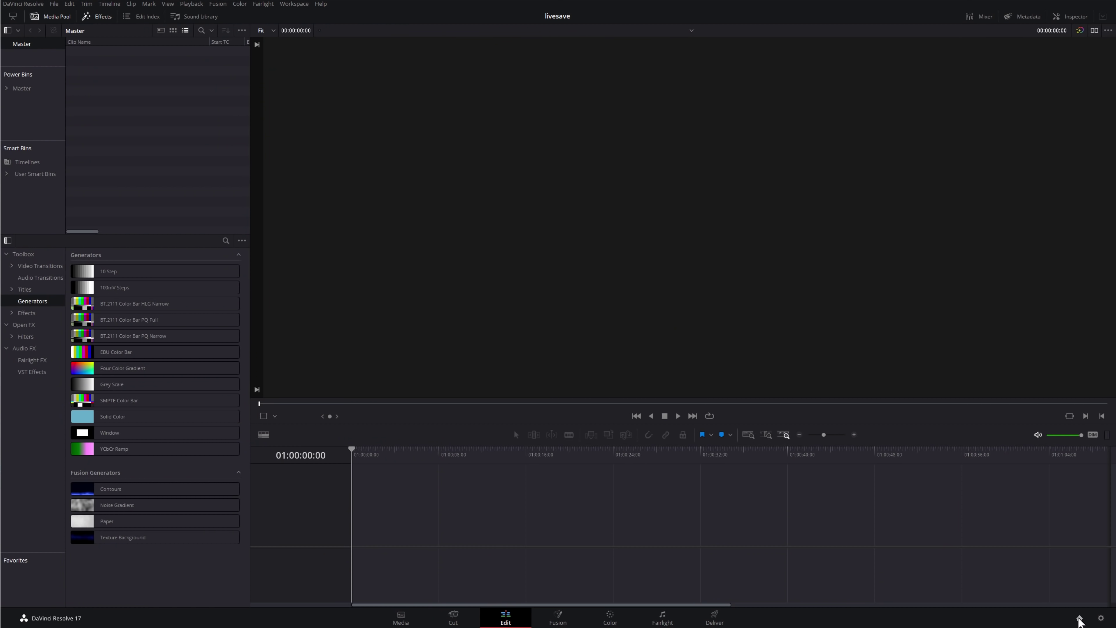
# Step: Save a backup of the Local Database, then begin restoring from Local Database.resolve.diskdb
pyautogui.click(1079, 618)
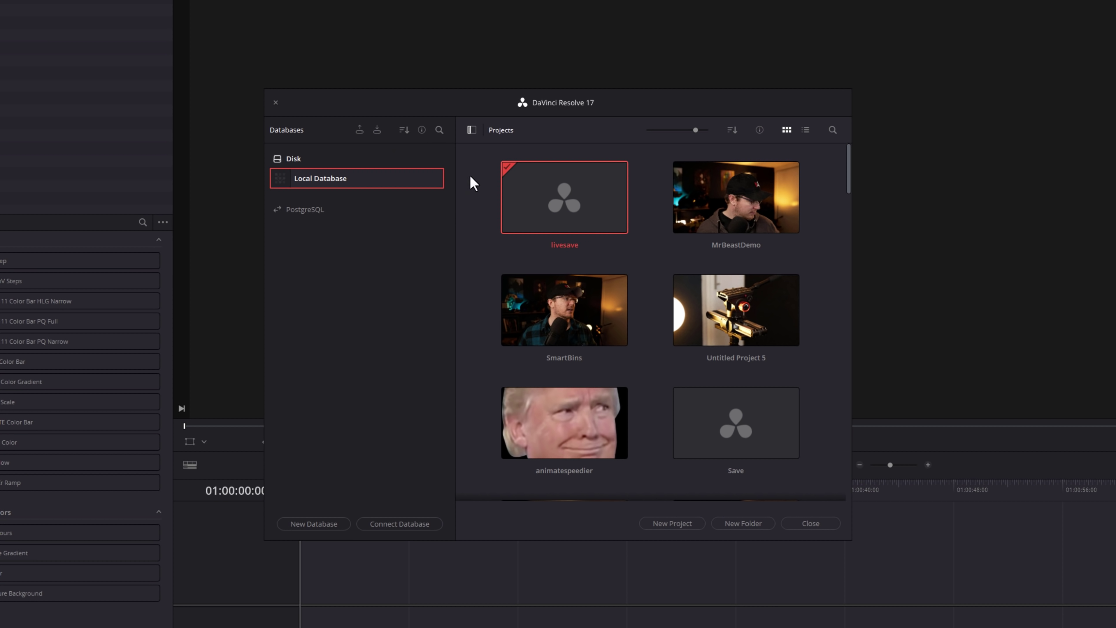
pyautogui.click(472, 130)
pyautogui.click(281, 130)
pyautogui.click(359, 132)
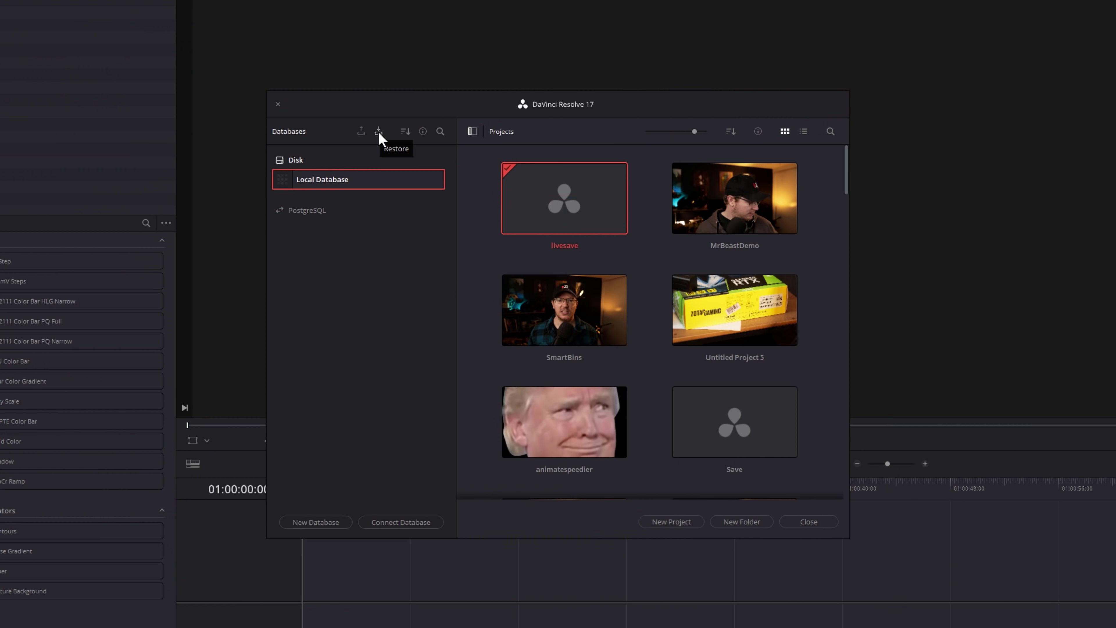
pyautogui.click(379, 134)
pyautogui.click(665, 144)
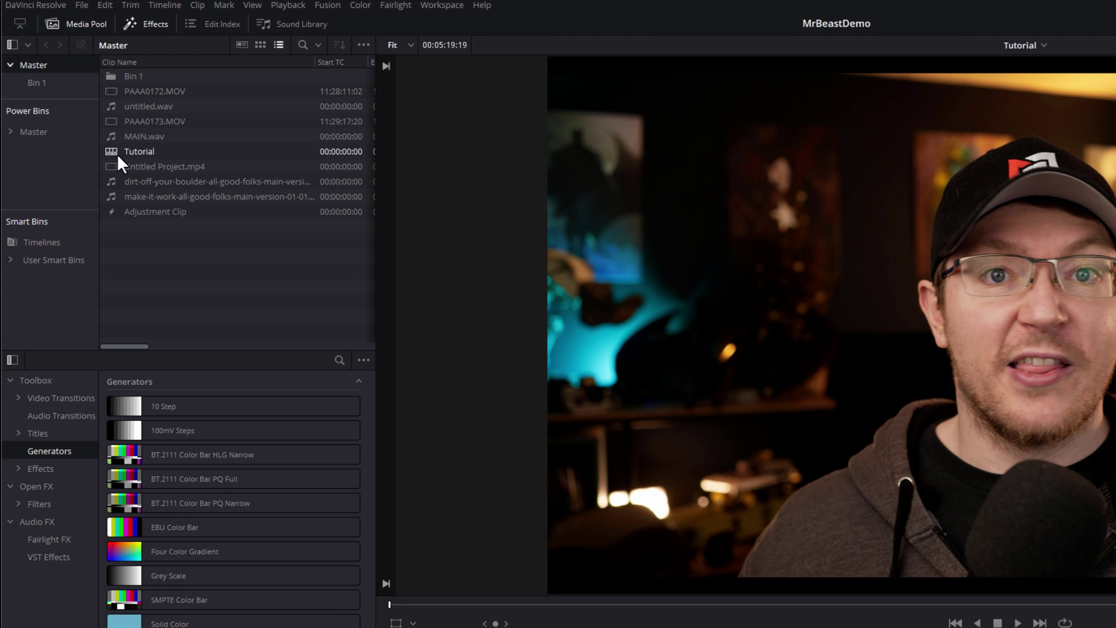
# Step: Duplicate the Tutorial timeline and open the resulting Tutorial copy
pyautogui.click(134, 153)
pyautogui.rightClick(134, 153)
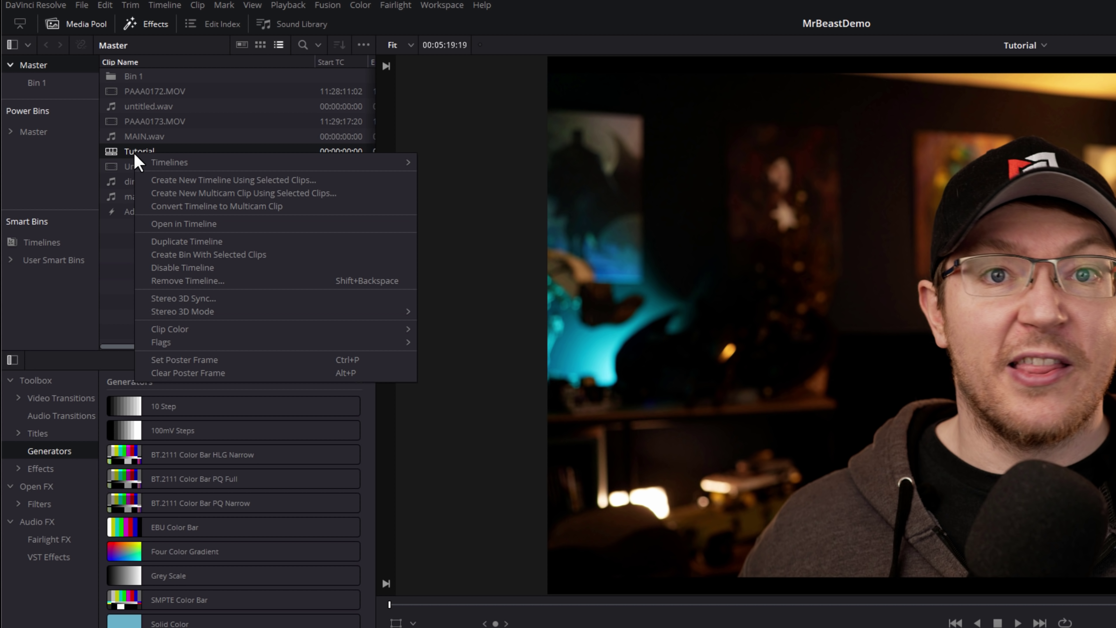
pyautogui.click(197, 243)
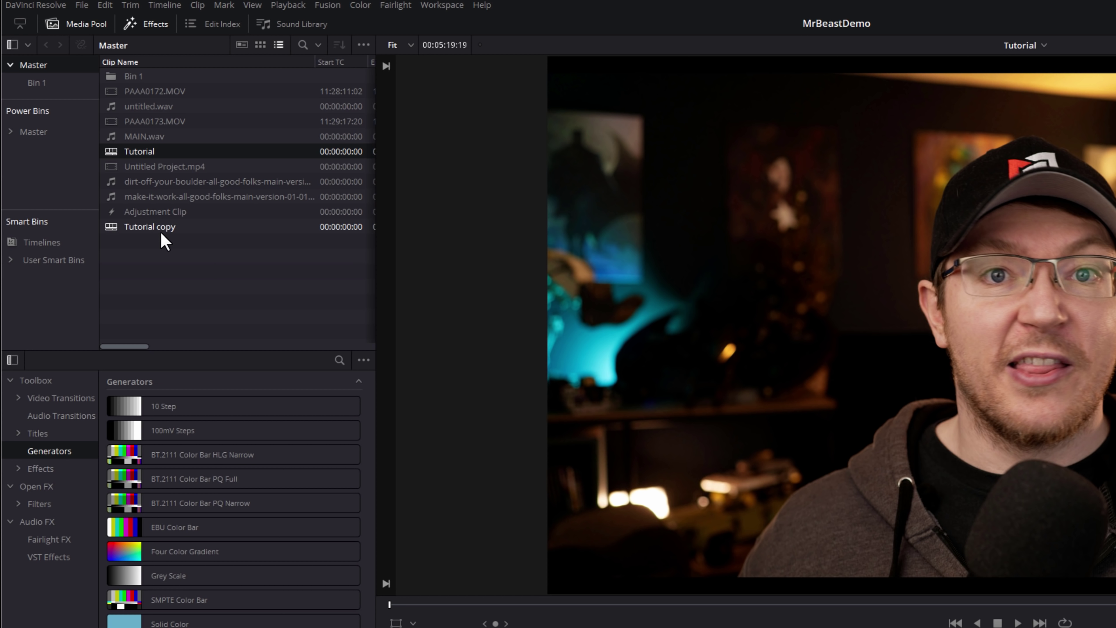
pyautogui.doubleClick(149, 226)
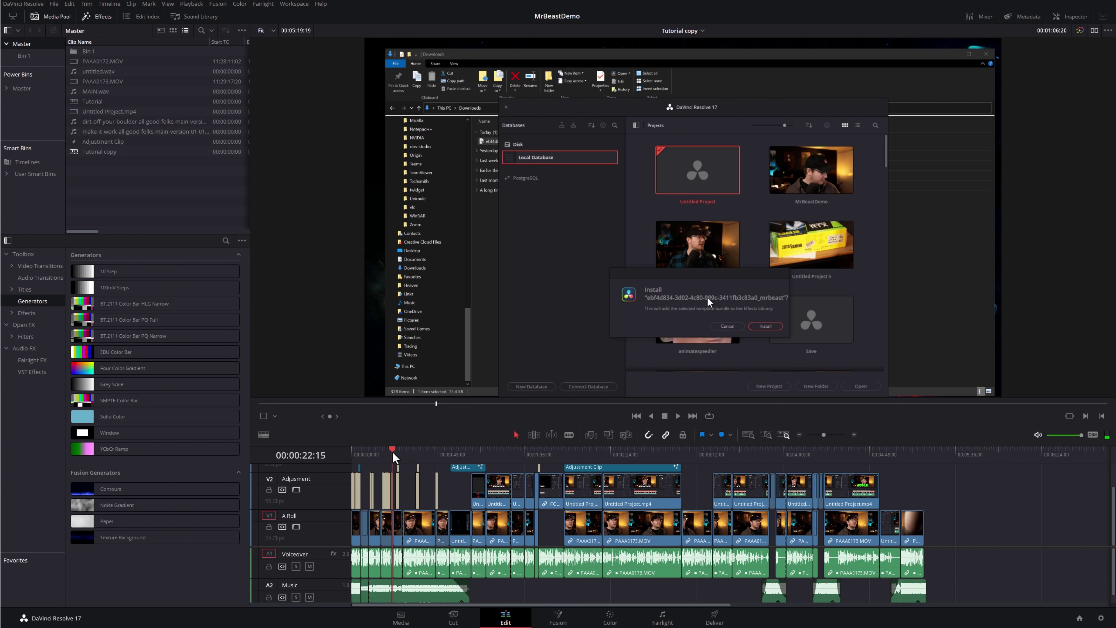
# Step: In Tutorial copy, ripple-delete the 01:55–03:00 section and a V2 clip, then reopen Tutorial
pyautogui.moveTo(787, 477); pyautogui.dragTo(509, 470)
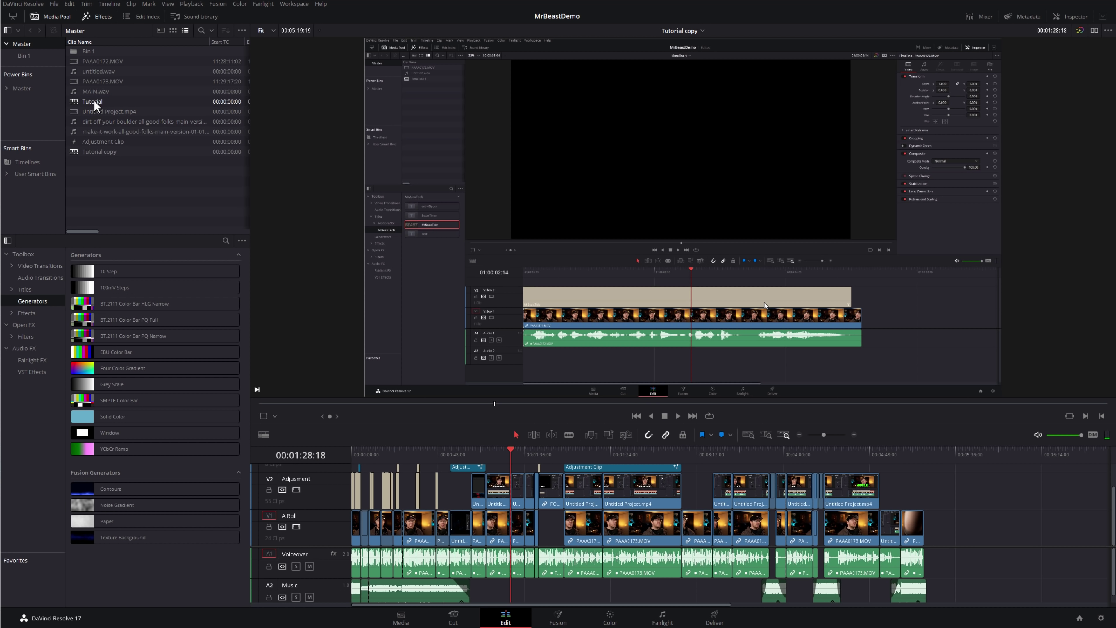
pyautogui.moveTo(566, 462); pyautogui.dragTo(671, 589)
pyautogui.press('Delete')
pyautogui.scroll(1, 531, 522)
pyautogui.click(502, 521)
pyautogui.press('Delete')
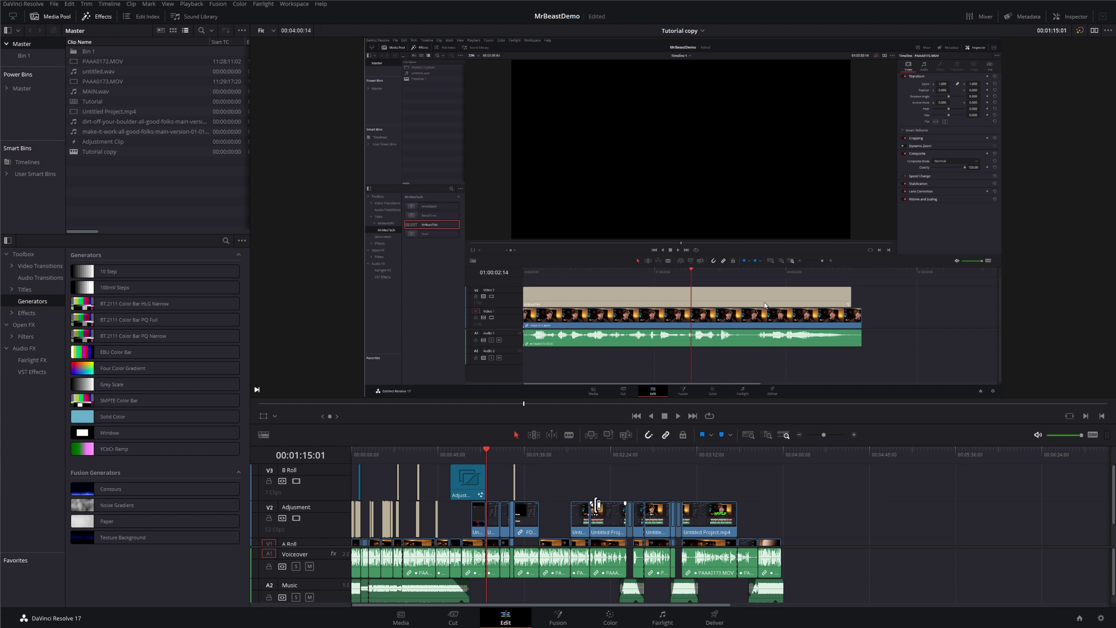
pyautogui.click(111, 104)
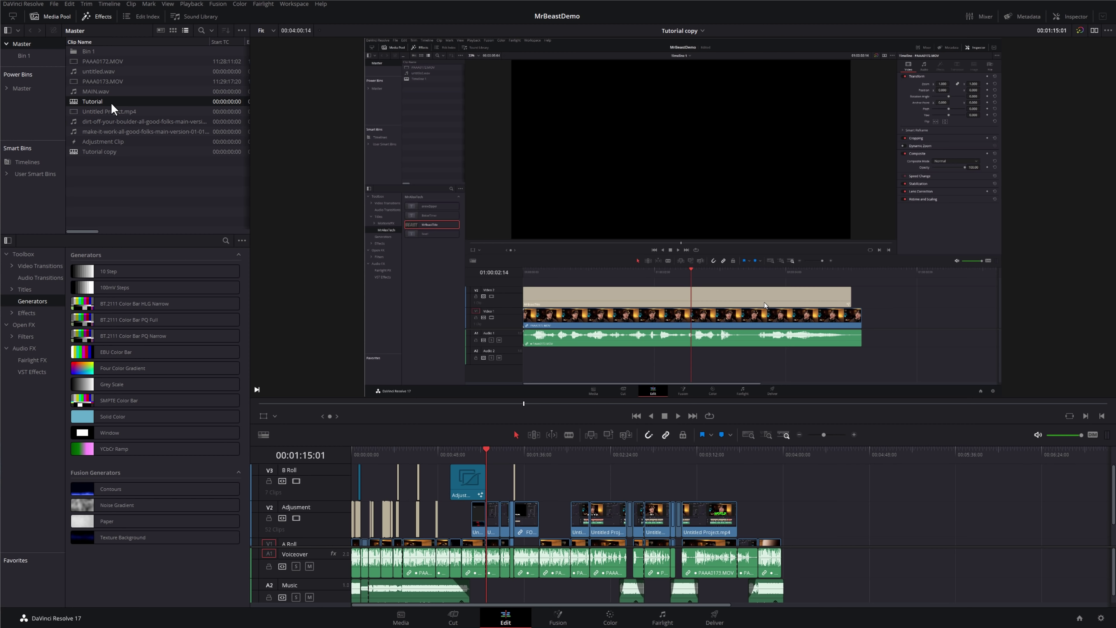
pyautogui.doubleClick(112, 105)
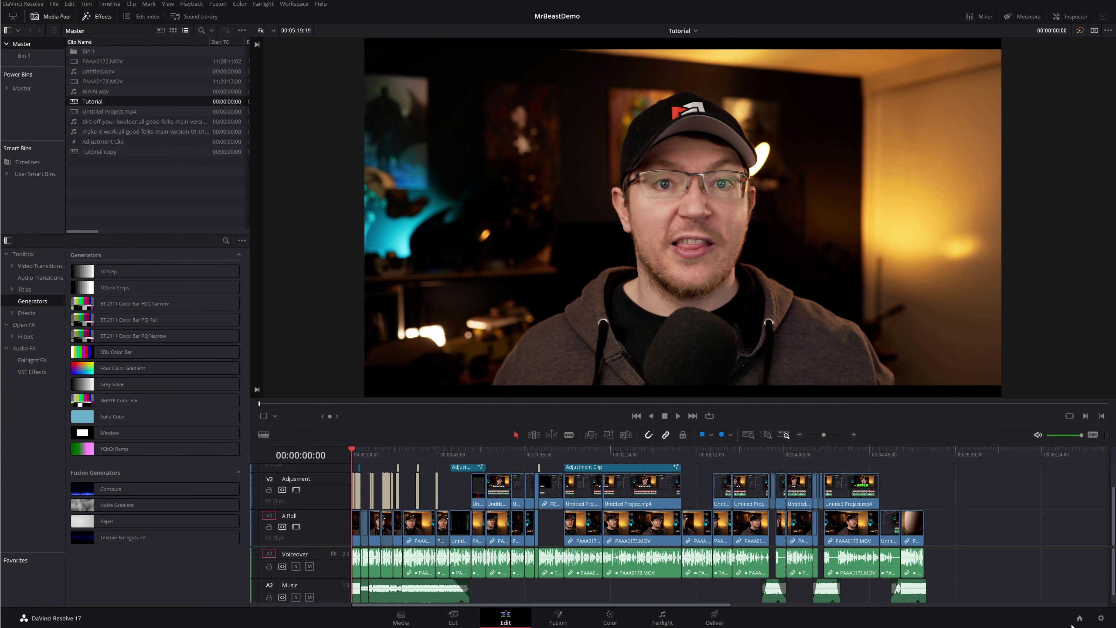
# Step: Export MrBeastDemo as G:/MrBeastDemo.dra with media files but without the render cache
pyautogui.click(1079, 619)
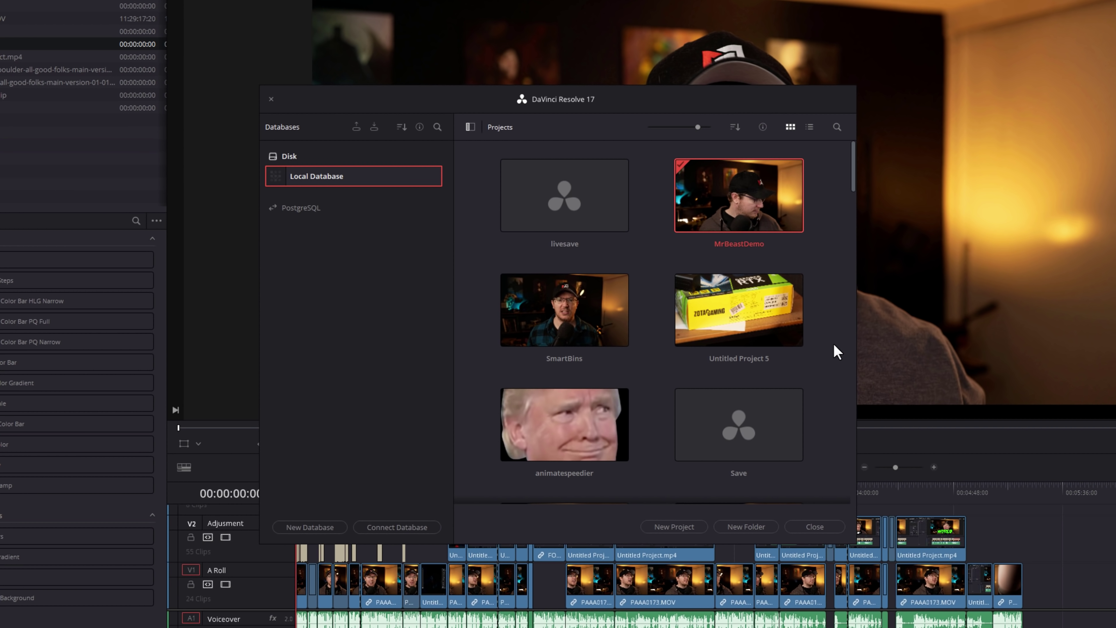
pyautogui.rightClick(733, 190)
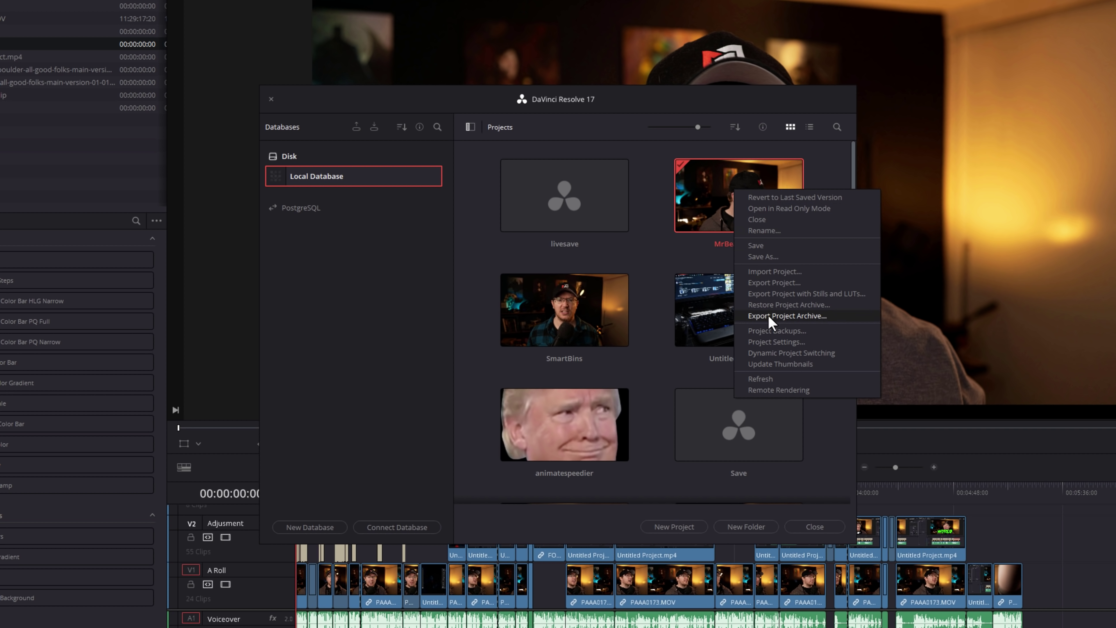
pyautogui.click(824, 320)
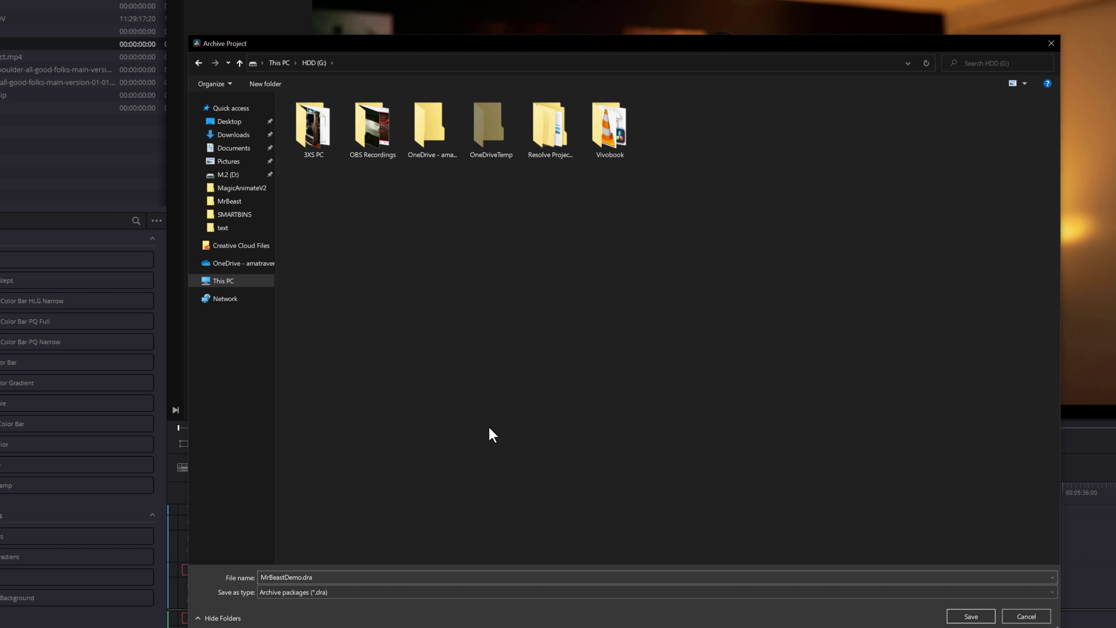
pyautogui.click(970, 615)
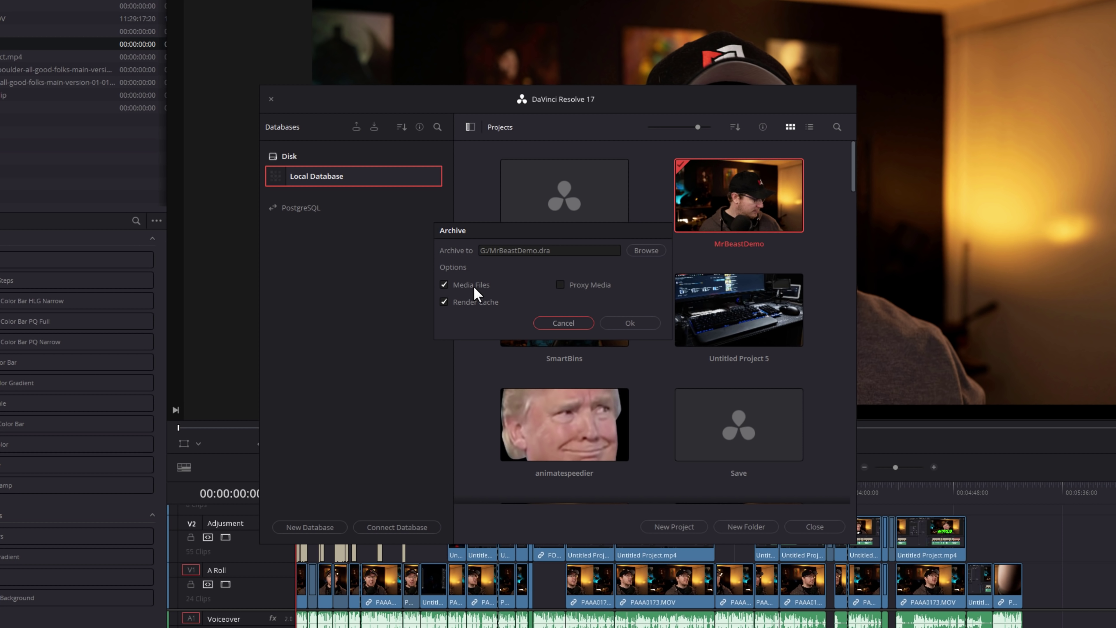
pyautogui.click(444, 302)
pyautogui.click(641, 325)
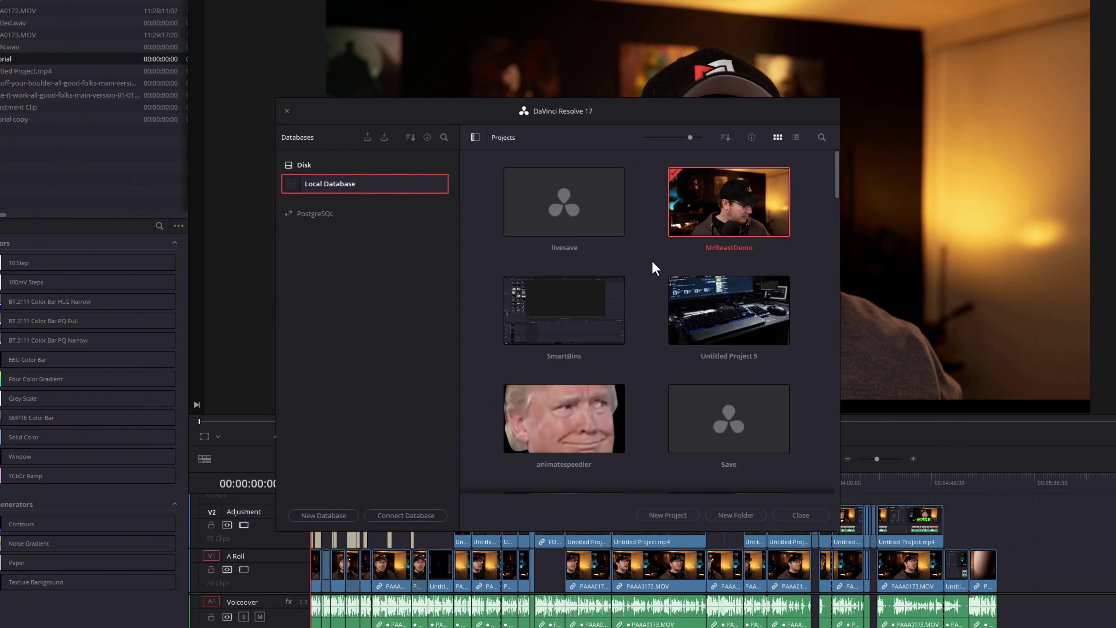
# Step: Restore the project archive from G:/MrBeastDemo.dra into the Local Database
pyautogui.rightClick(649, 259)
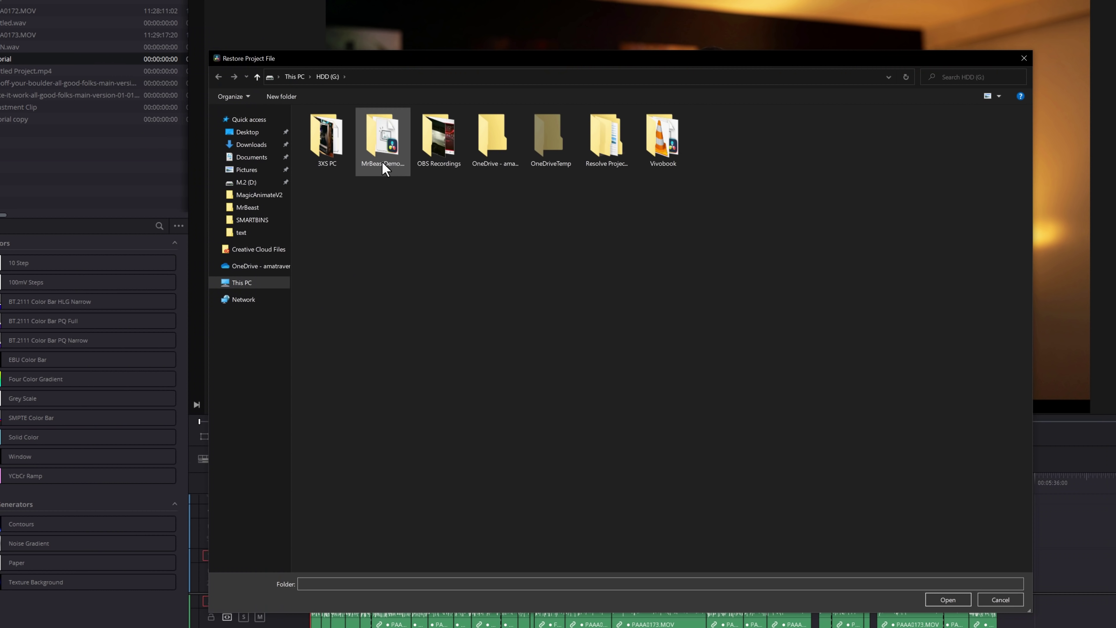
pyautogui.doubleClick(378, 144)
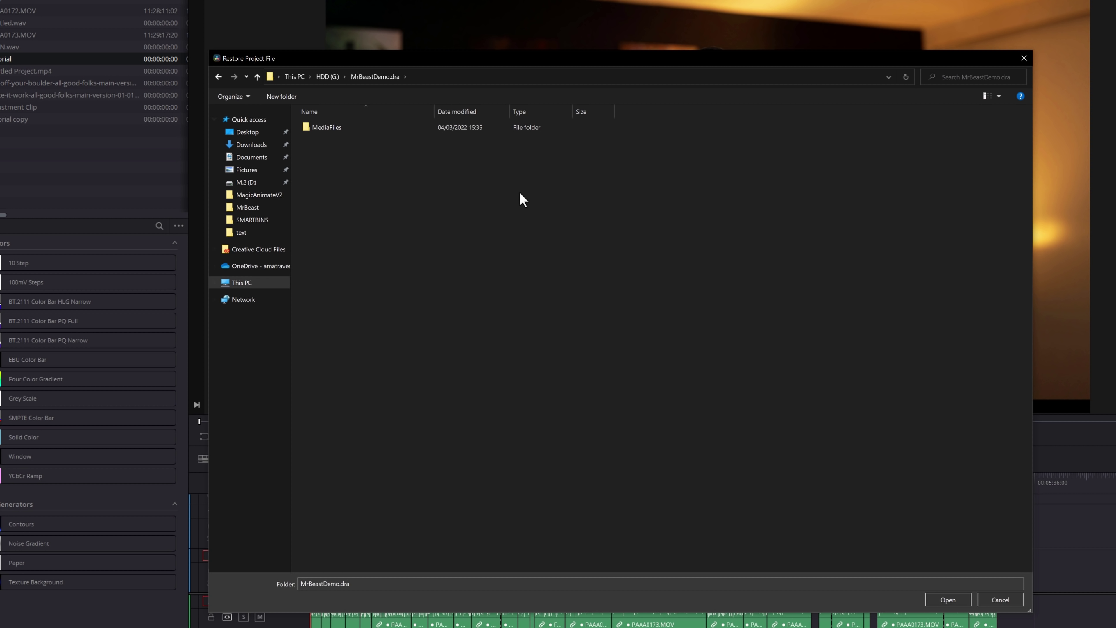
pyautogui.click(326, 77)
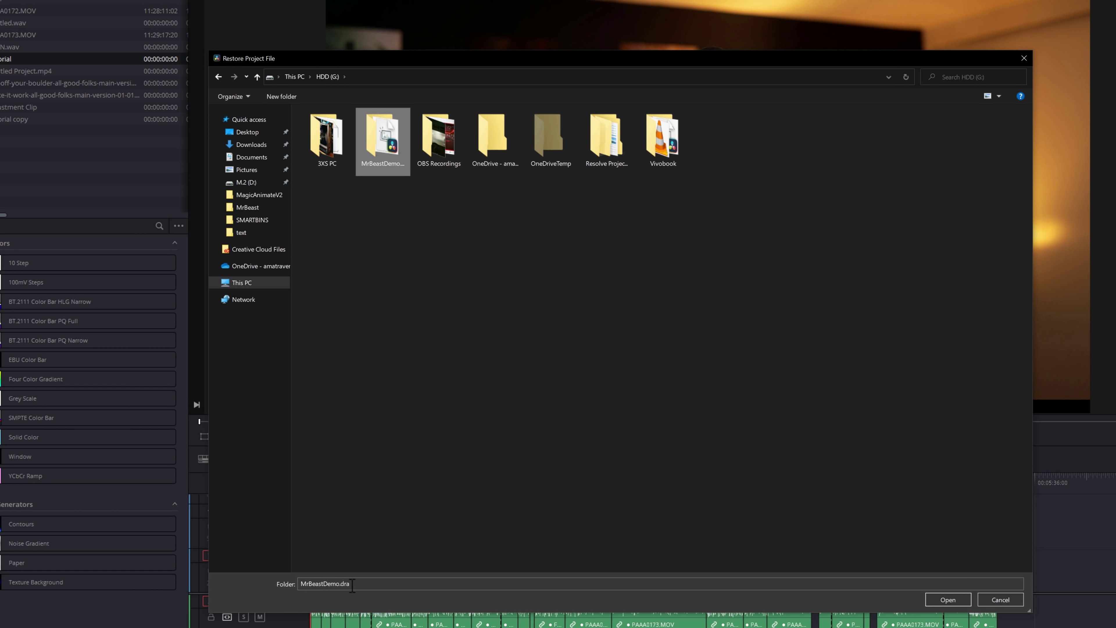
pyautogui.click(961, 602)
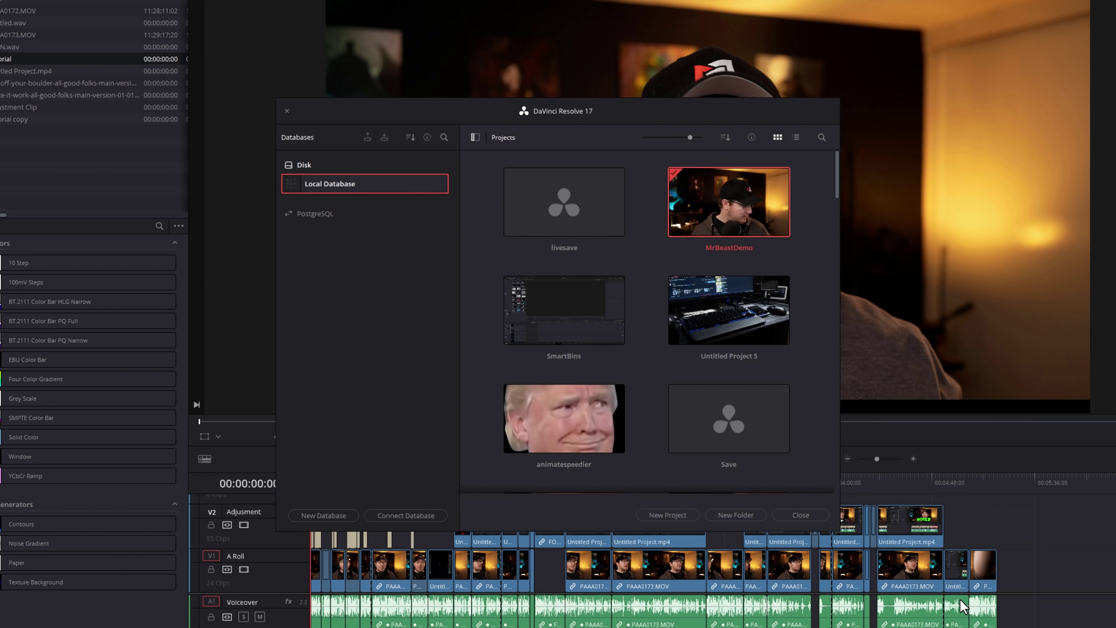